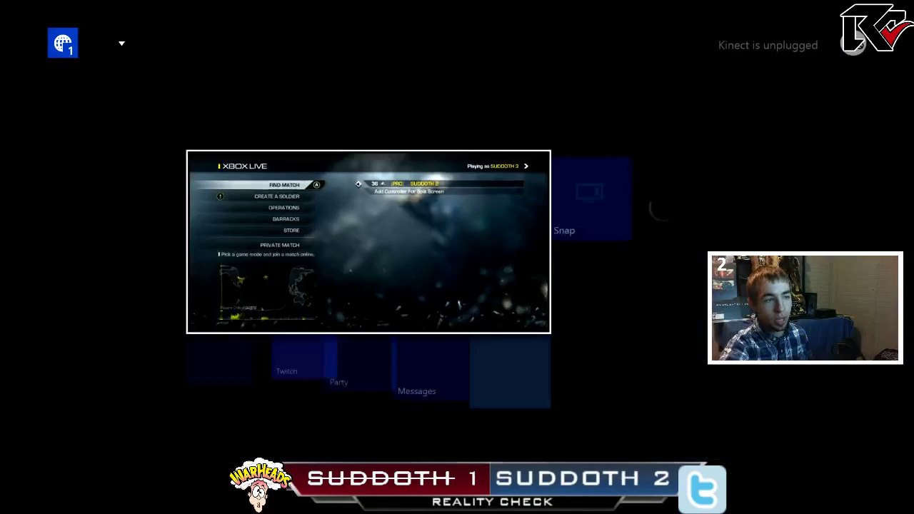
Snap Twitch beside the game and dismiss the server error to reach the activation code
{"action": "key", "text": "Right"}
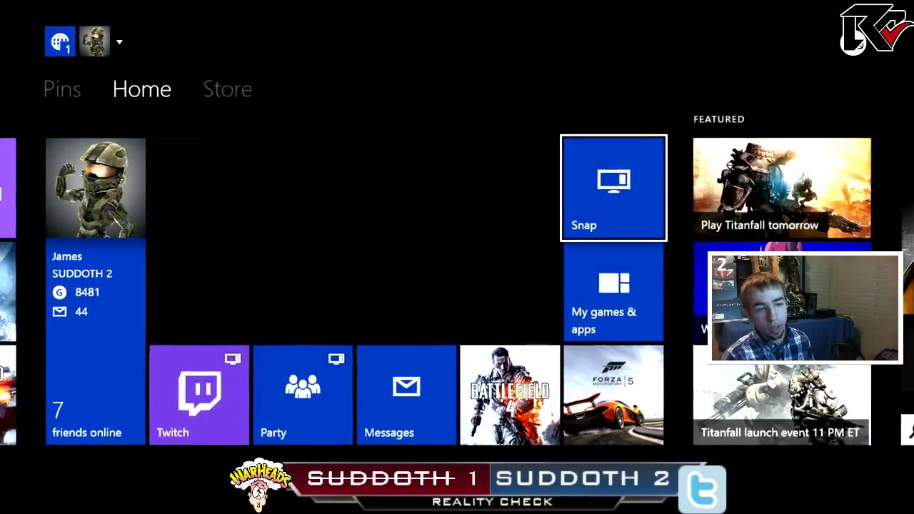
{"action": "key", "text": "Return"}
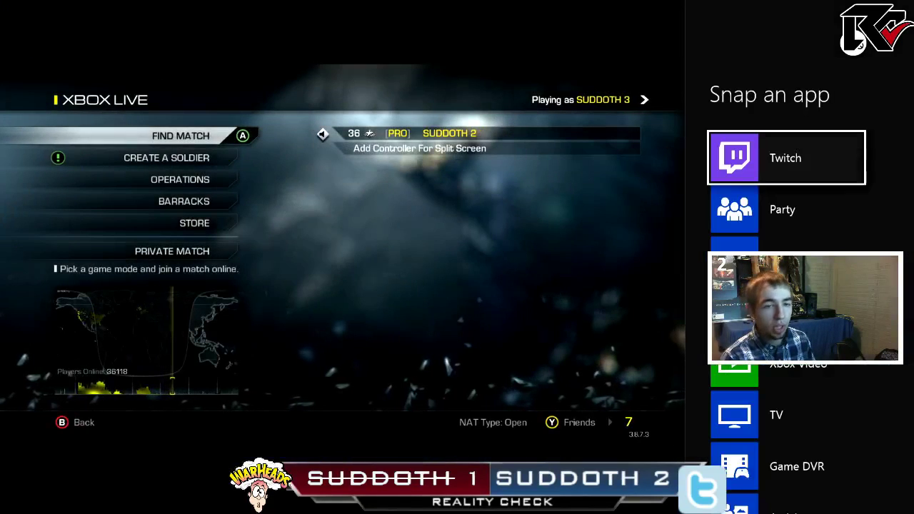
{"action": "key", "text": "Return"}
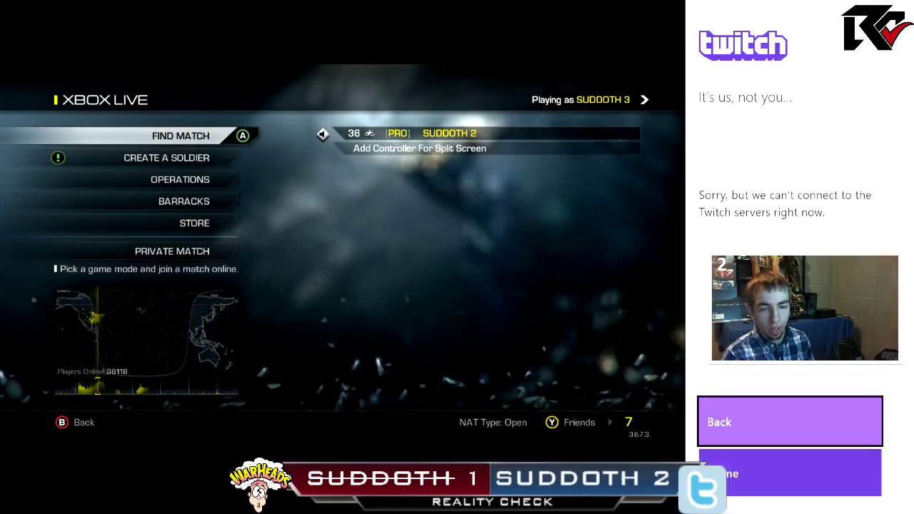
{"action": "key", "text": "Return"}
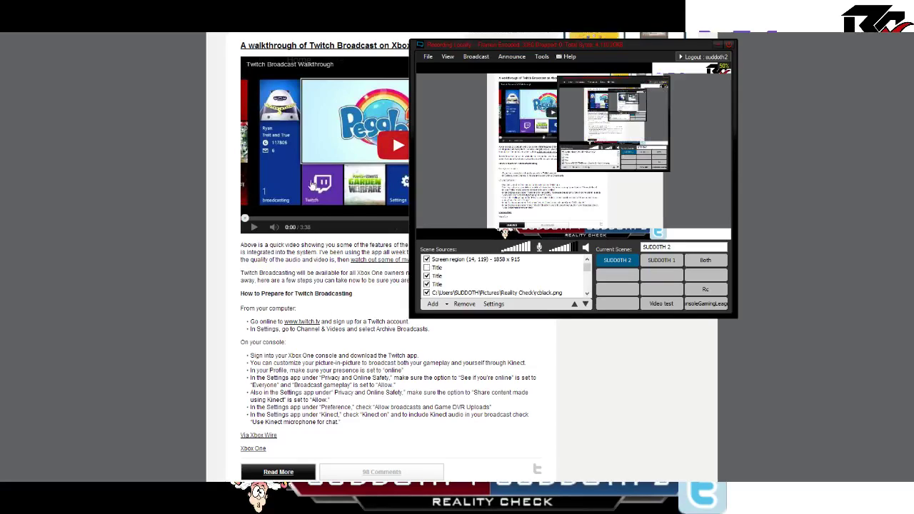
In the browser, load twitch.tv/activate to enter the console's code
{"action": "left_click", "coordinate": [129, 152]}
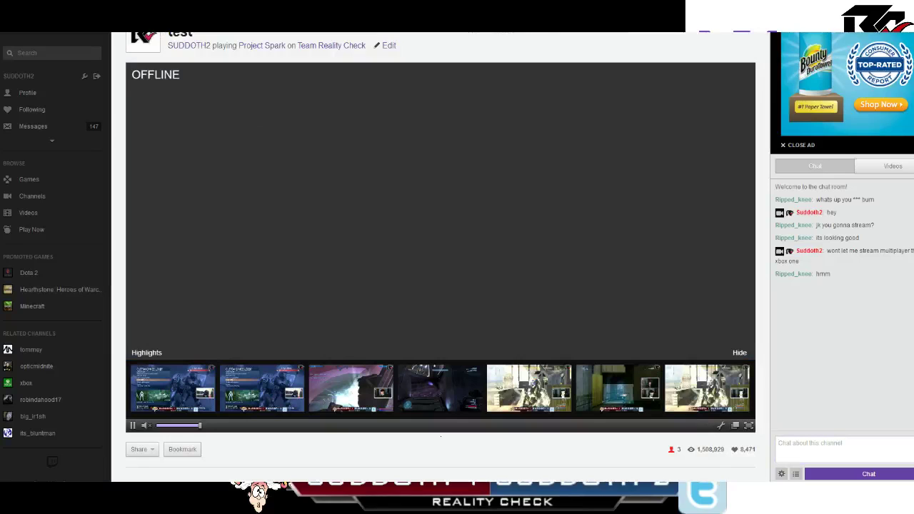
{"action": "type", "text": "ac"}
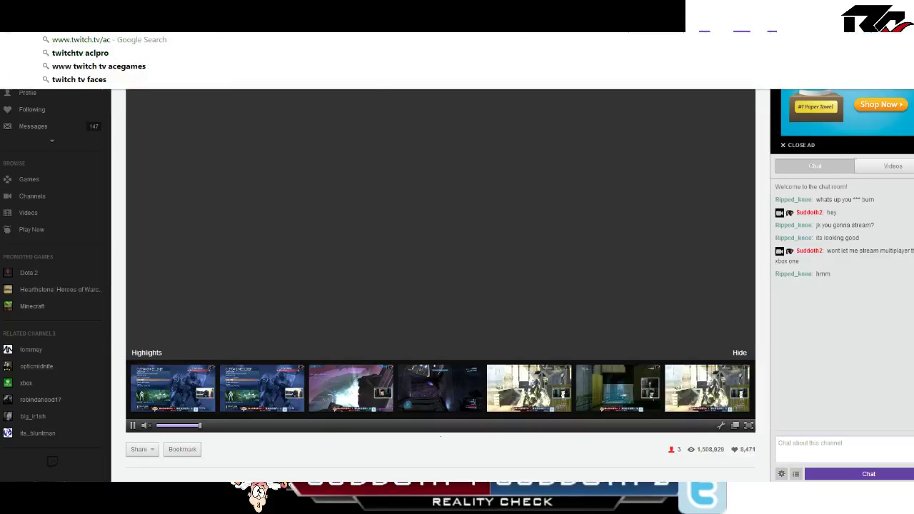
{"action": "key", "text": "Return"}
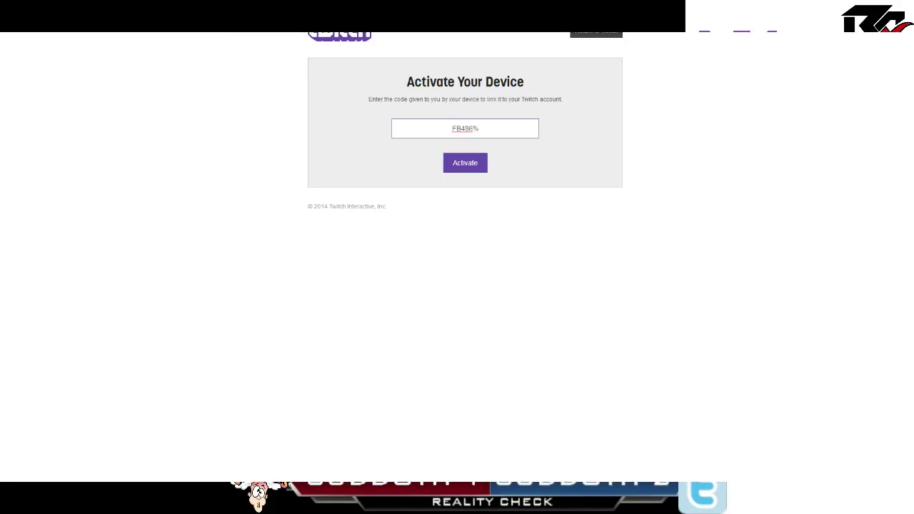
Submit the activation code, re-entering it from autocomplete after the Invalid Code error
{"action": "left_click", "coordinate": [466, 164]}
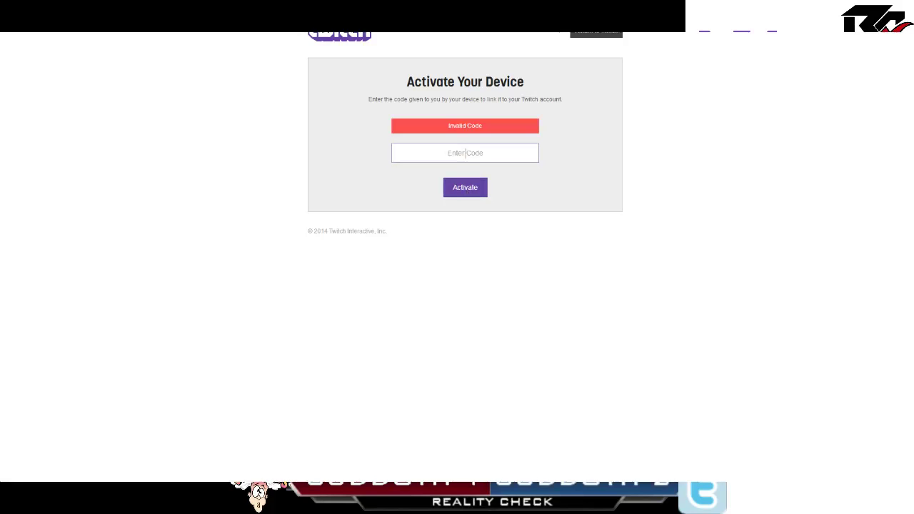
{"action": "type", "text": "FB4865"}
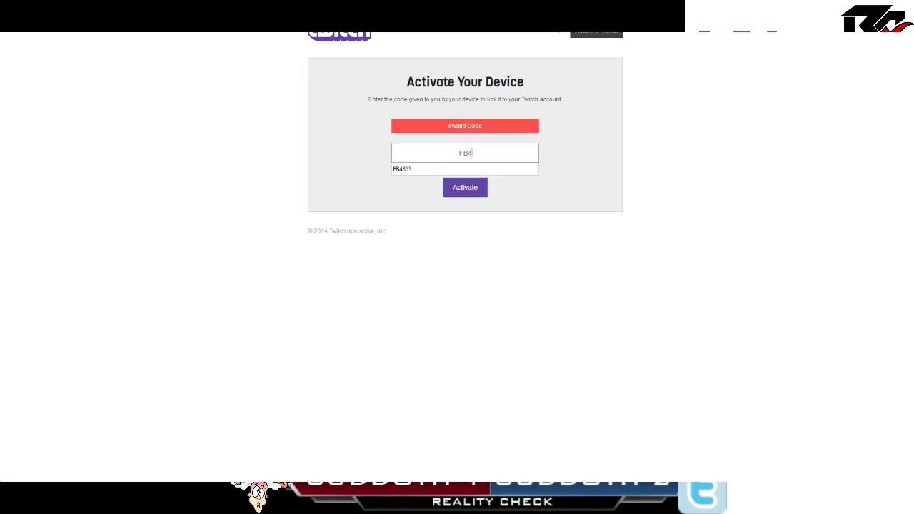
{"action": "left_click", "coordinate": [473, 187]}
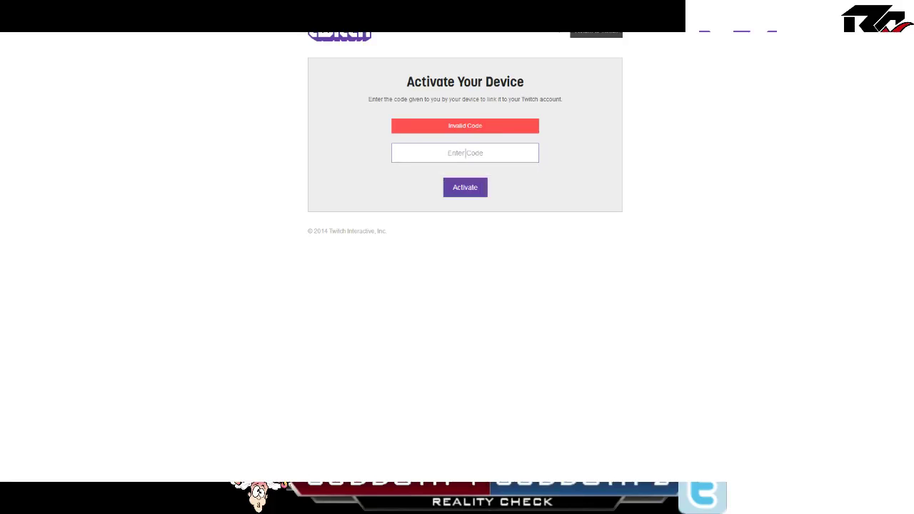
{"action": "type", "text": "FB4865"}
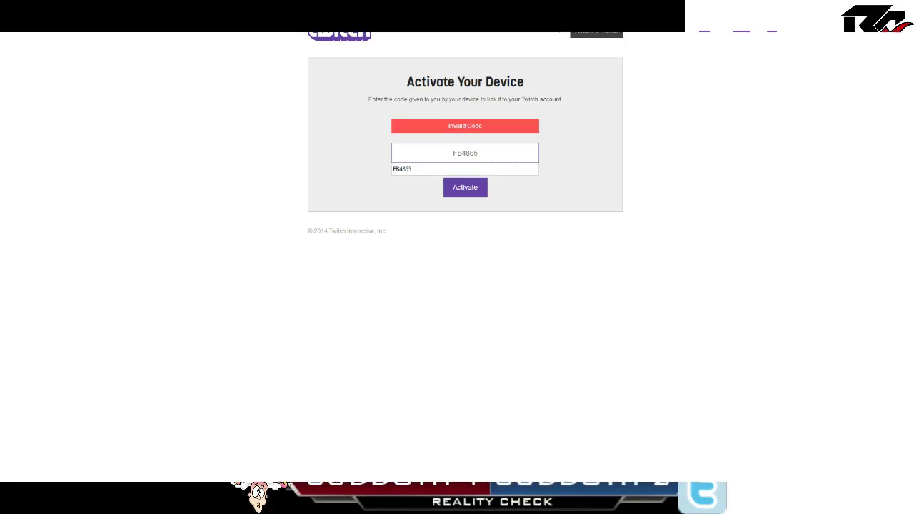
{"action": "left_click", "coordinate": [476, 187]}
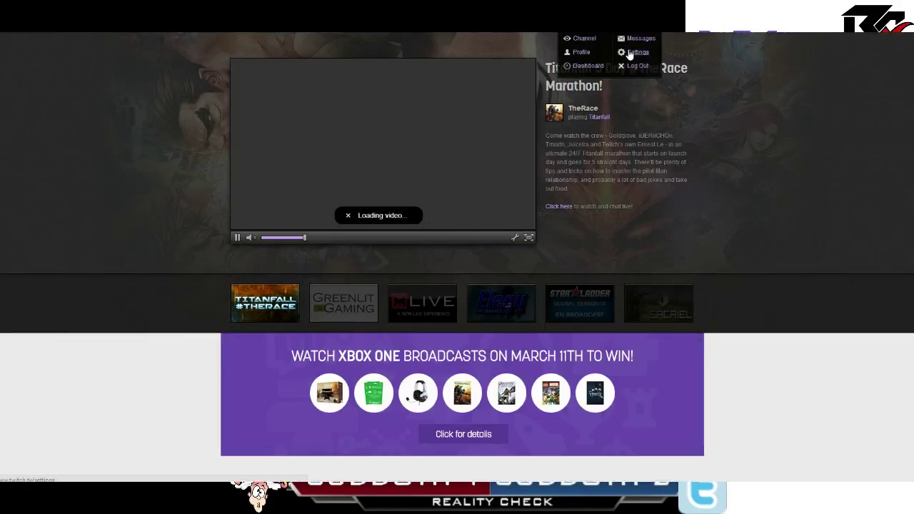
Check Connections in account settings, which shows the Xbox Disconnected, then reload twitch.tv/activate
{"action": "left_click", "coordinate": [634, 52]}
{"action": "scroll", "coordinate": [285, 259], "scroll_direction": "down", "scroll_amount": 3}
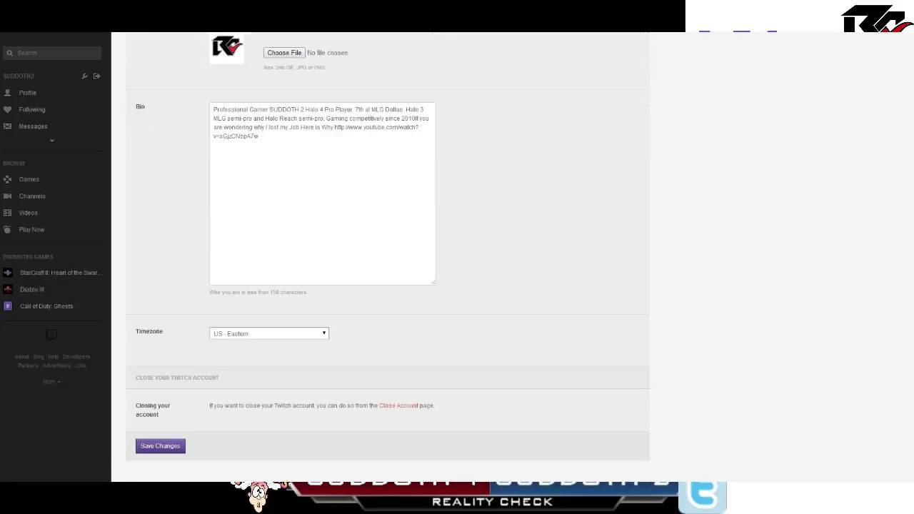
{"action": "scroll", "coordinate": [387, 257], "scroll_direction": "up", "scroll_amount": 3}
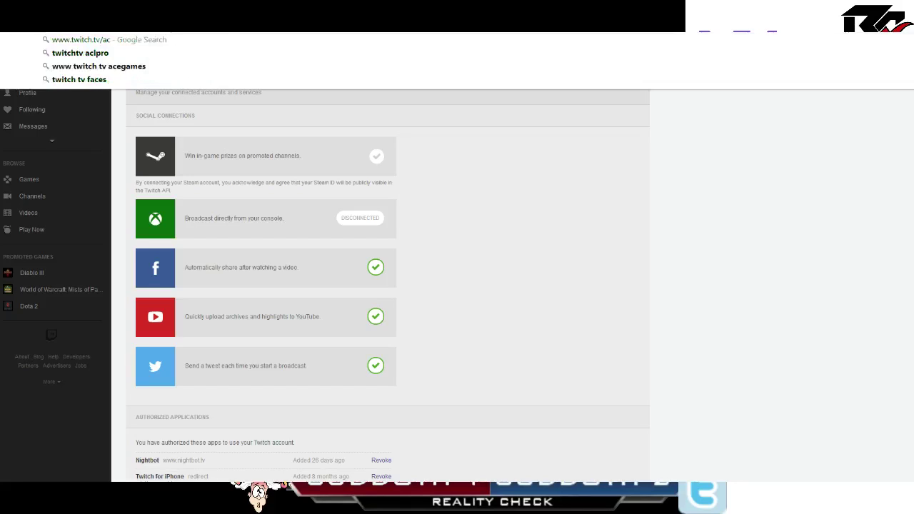
{"action": "type", "text": "act"}
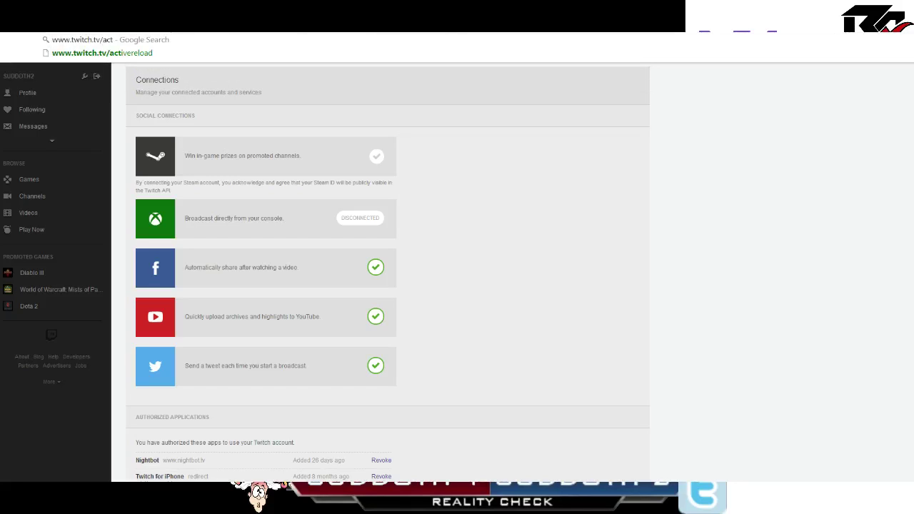
{"action": "type", "text": "ivate"}
{"action": "key", "text": "Return"}
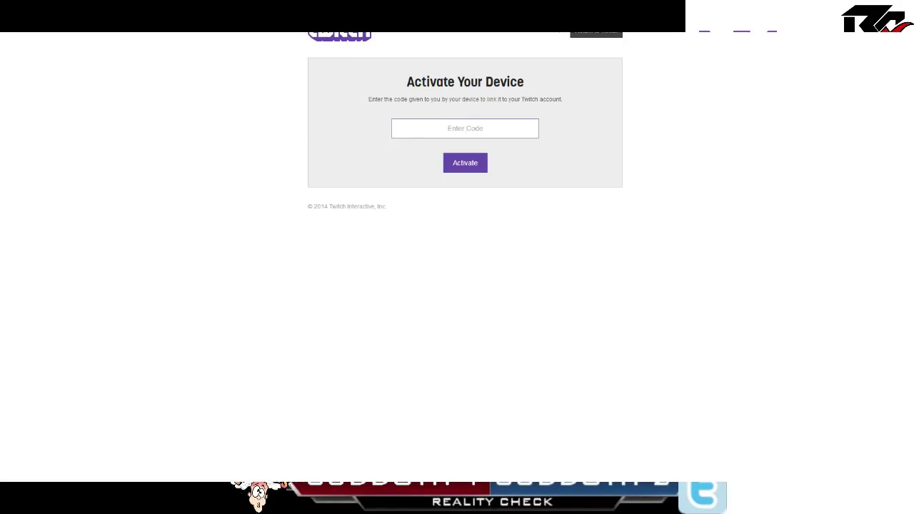
Submit the saved activation code to link the Xbox, then return to the console screen
{"action": "left_click", "coordinate": [416, 131]}
{"action": "left_click", "coordinate": [407, 145]}
{"action": "left_click", "coordinate": [456, 163]}
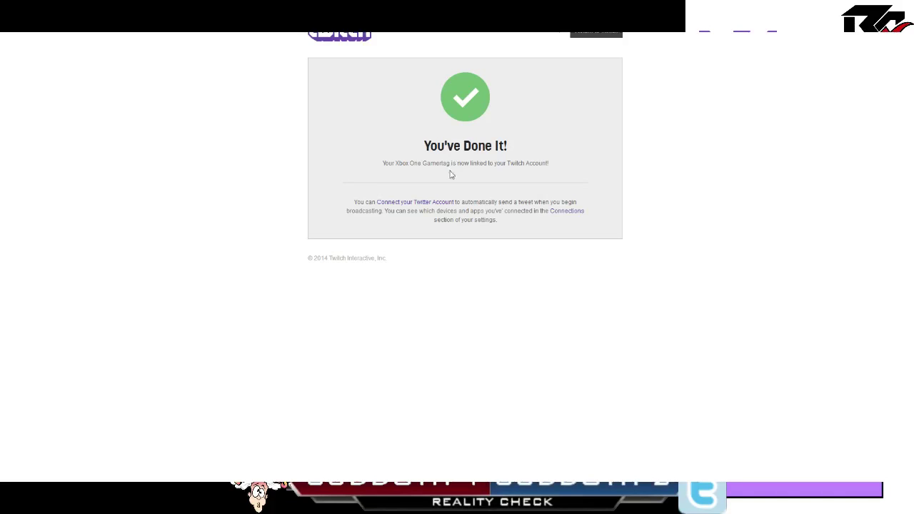
{"action": "key", "text": "alt+Tab"}
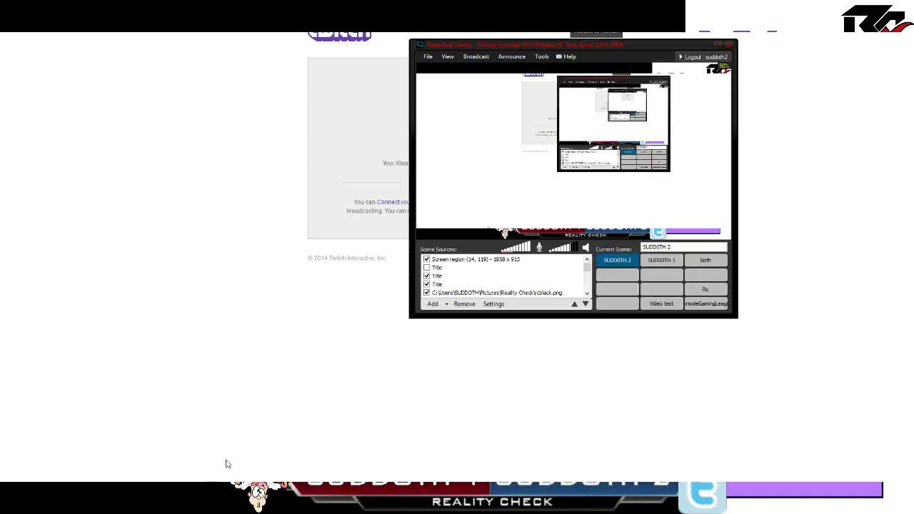
{"action": "left_click", "coordinate": [426, 259]}
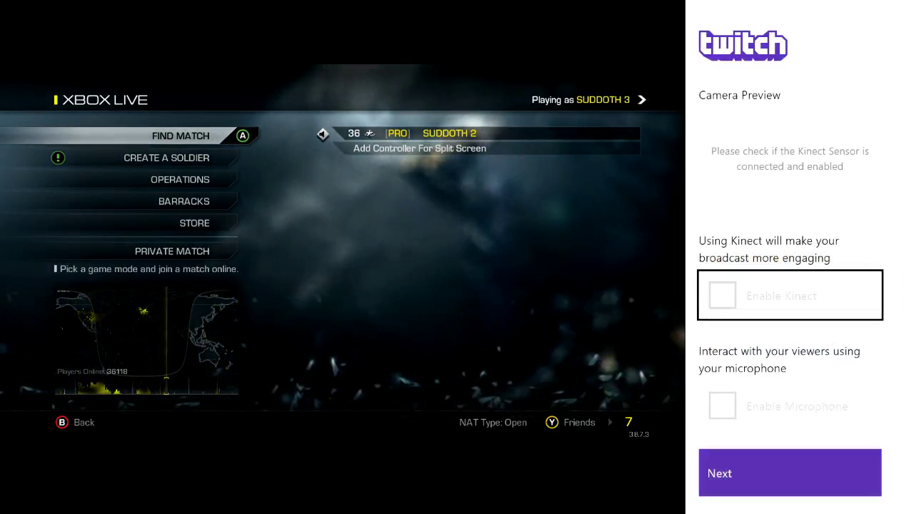
Skip Kinect and microphone, leaving the broadcast title empty for Call of Duty: Ghosts
{"action": "key", "text": "Down"}
{"action": "key", "text": "Down"}
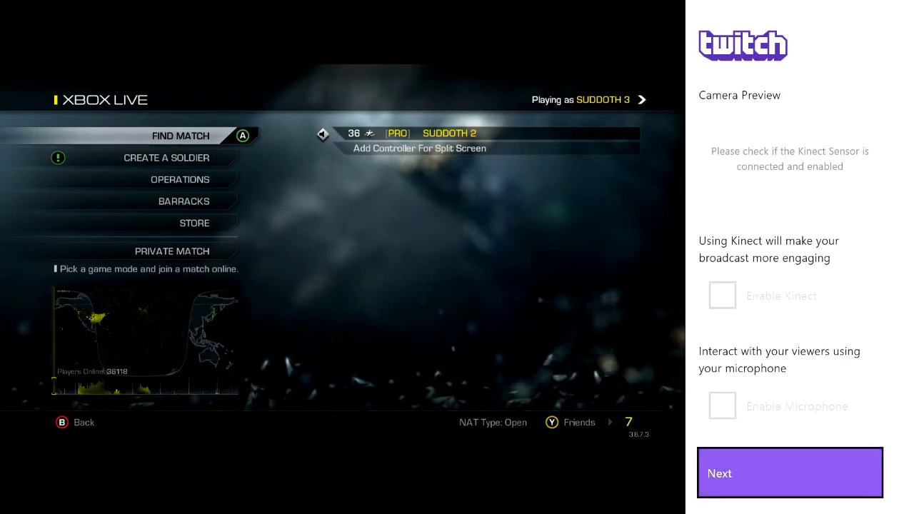
{"action": "key", "text": "Return"}
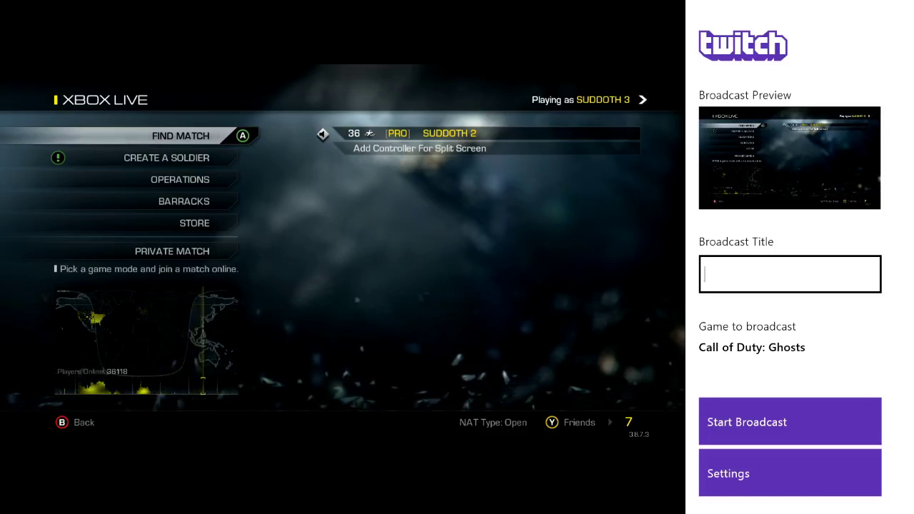
{"action": "key", "text": "Down"}
{"action": "key", "text": "Down"}
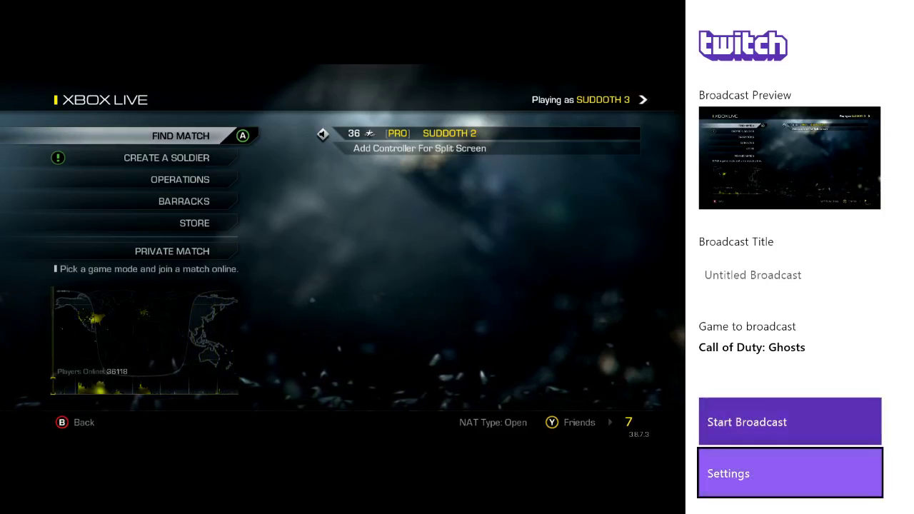
Open the broadcast settings and compare the Kinect camera corner positions
{"action": "key", "text": "Return"}
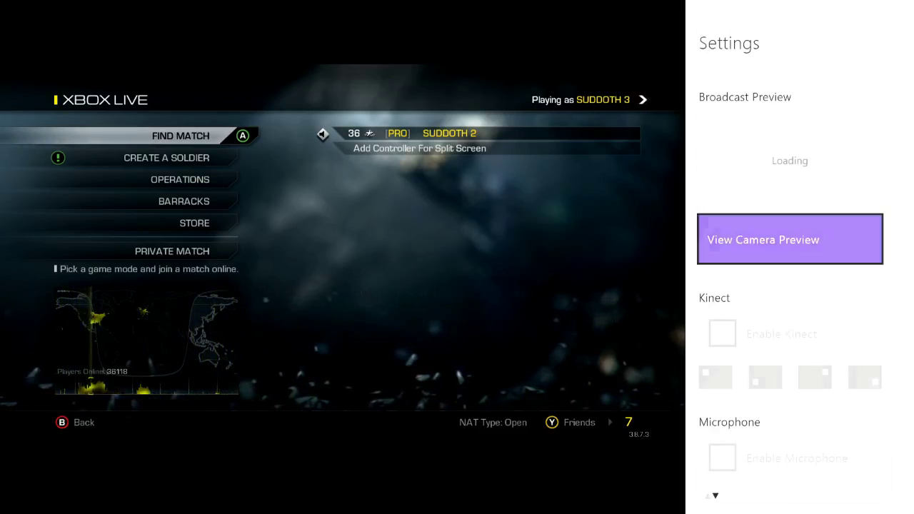
{"action": "key", "text": "Down"}
{"action": "key", "text": "Down"}
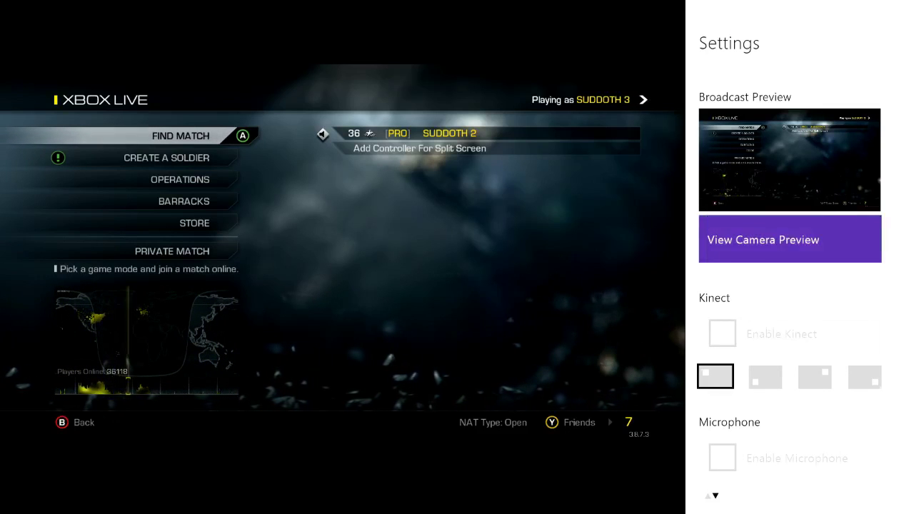
{"action": "key", "text": "Down"}
{"action": "key", "text": "Up"}
{"action": "key", "text": "Right"}
{"action": "key", "text": "Right"}
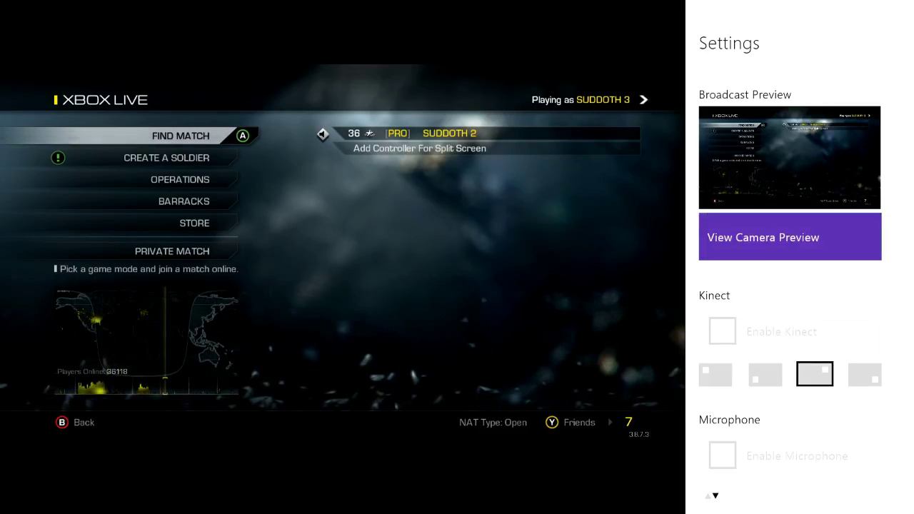
{"action": "key", "text": "Right"}
{"action": "key", "text": "Left"}
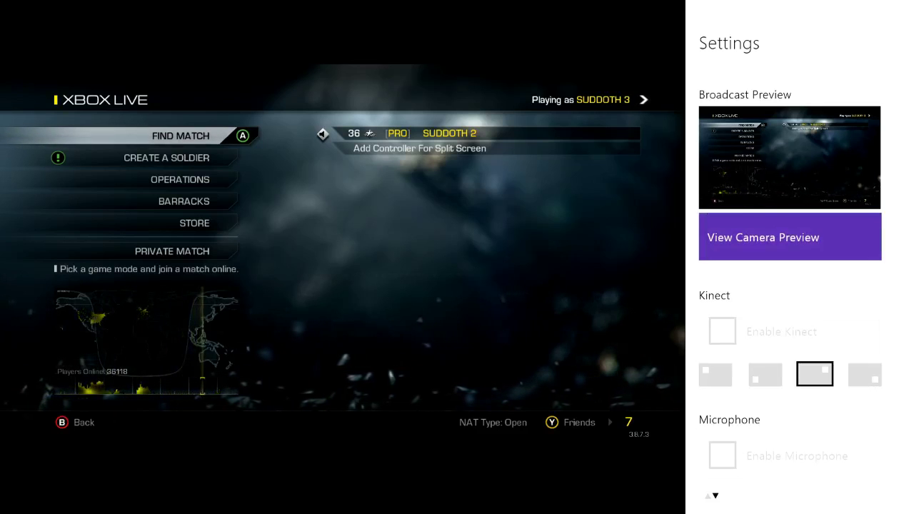
{"action": "key", "text": "Left"}
{"action": "key", "text": "Left"}
Lower the Microphone Volume slider to 65%
{"action": "key", "text": "Down"}
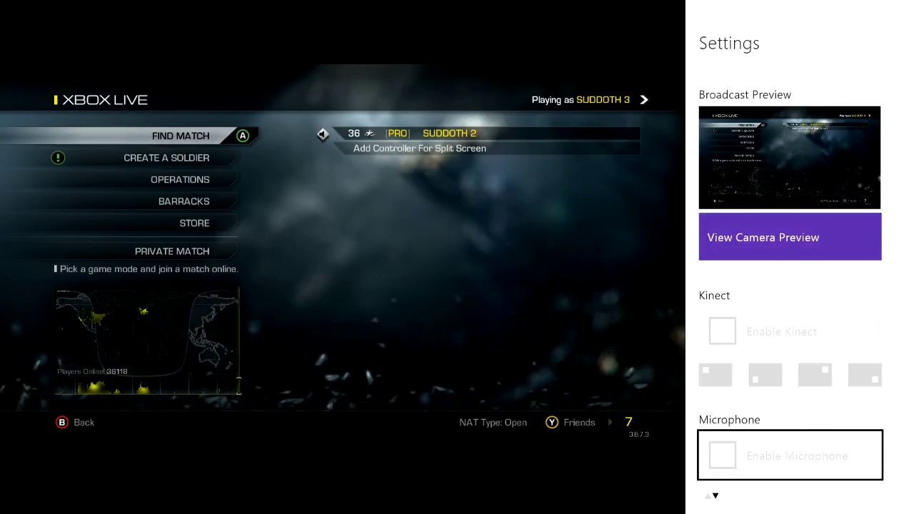
{"action": "key", "text": "Down"}
{"action": "key", "text": "Up"}
{"action": "key", "text": "Down"}
{"action": "key", "text": "Down"}
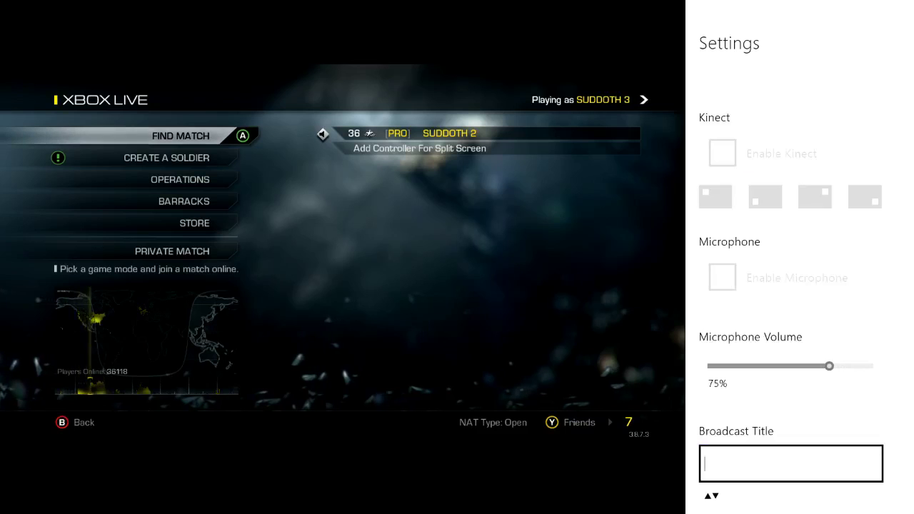
{"action": "key", "text": "Up"}
{"action": "key", "text": "Right"}
{"action": "key", "text": "Down"}
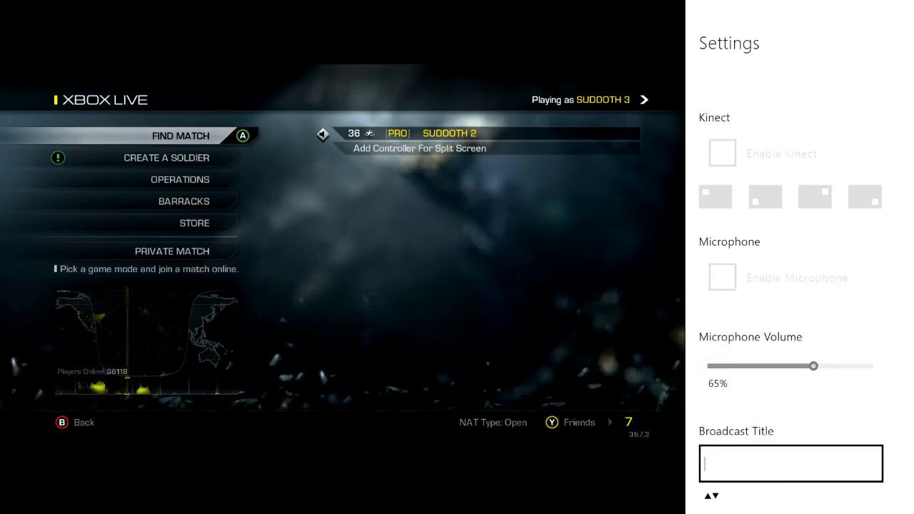
Expand the Broadcast Quality dropdown showing Recommended (2500kbps)
{"action": "key", "text": "Down"}
{"action": "key", "text": "Up"}
{"action": "key", "text": "Down"}
{"action": "key", "text": "Up"}
{"action": "key", "text": "Down"}
{"action": "key", "text": "Return"}
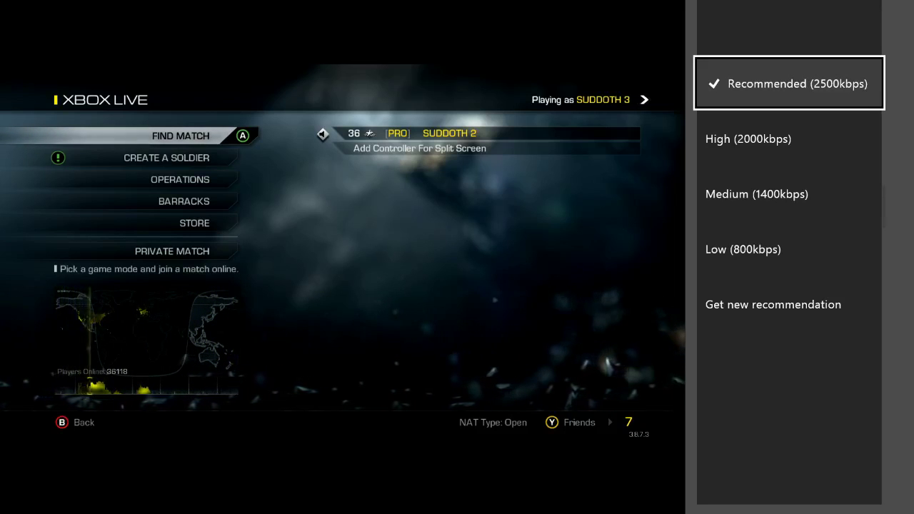
Request a new bitrate recommendation from the quality list
{"action": "key", "text": "Down"}
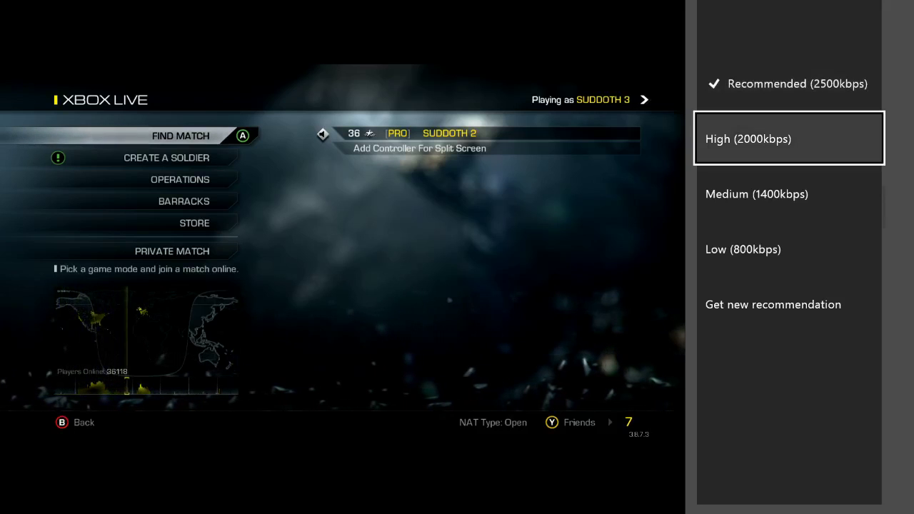
{"action": "key", "text": "Down"}
{"action": "key", "text": "Down"}
{"action": "key", "text": "Down"}
{"action": "key", "text": "Return"}
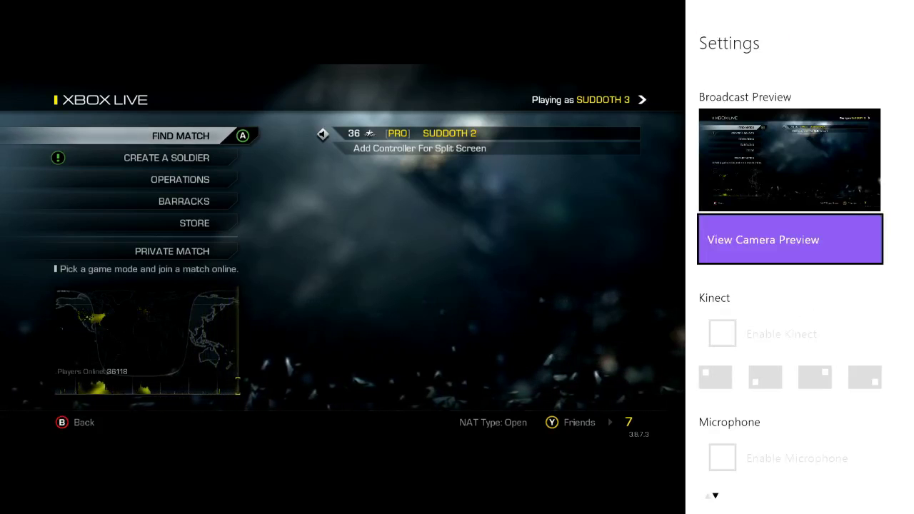
Keep quality at Recommended (2500kbps) and leave Settings for the broadcast panel
{"action": "key", "text": "Down"}
{"action": "key", "text": "Down"}
{"action": "key", "text": "Down"}
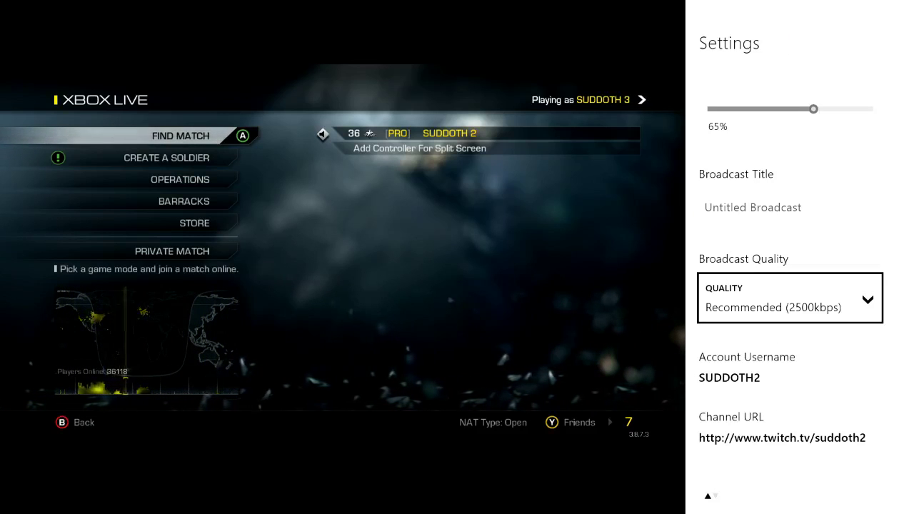
{"action": "key", "text": "Return"}
{"action": "key", "text": "Down"}
{"action": "key", "text": "Down"}
{"action": "key", "text": "Down"}
{"action": "key", "text": "Down"}
{"action": "key", "text": "Down"}
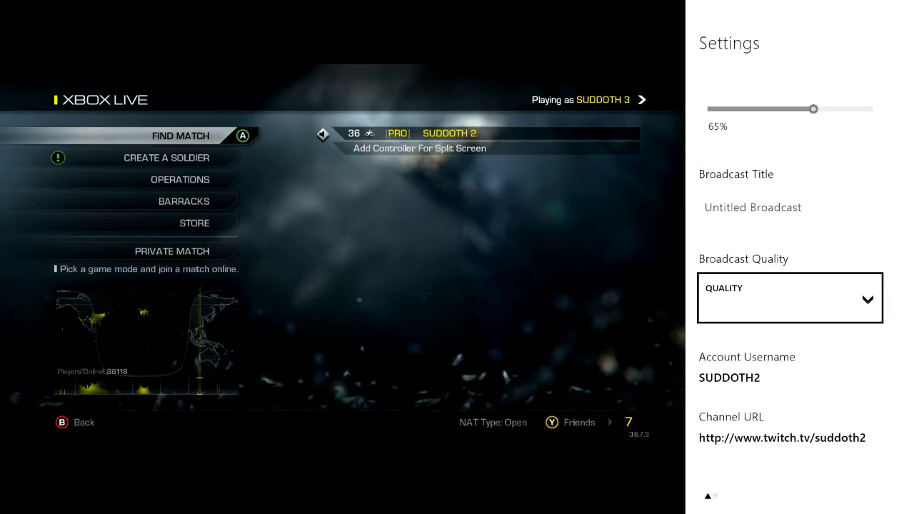
{"action": "key", "text": "Return"}
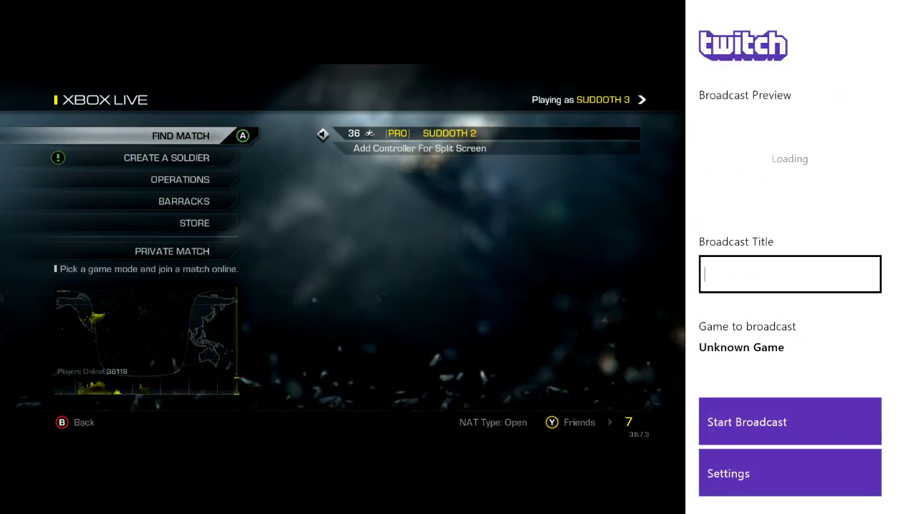
Start the live broadcast of Call of Duty: Ghosts from the Twitch snap panel
{"action": "key", "text": "Up"}
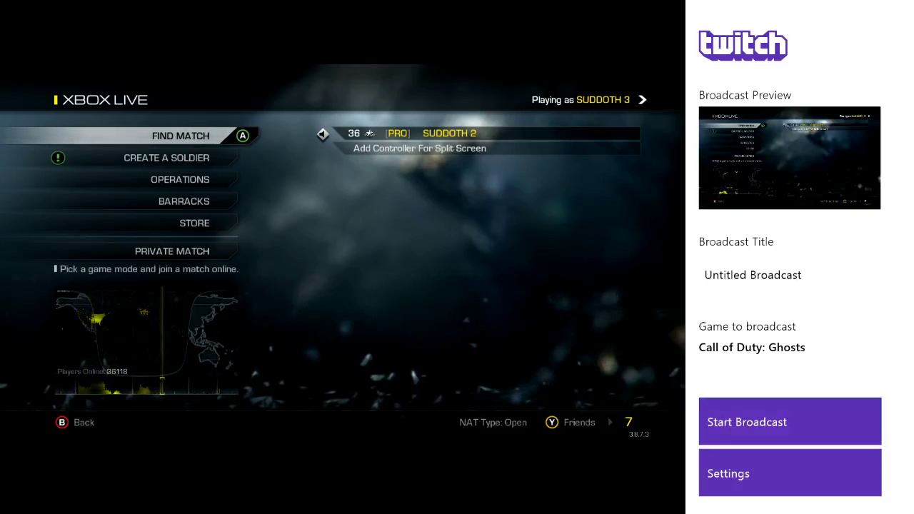
{"action": "key", "text": "Down"}
{"action": "key", "text": "Return"}
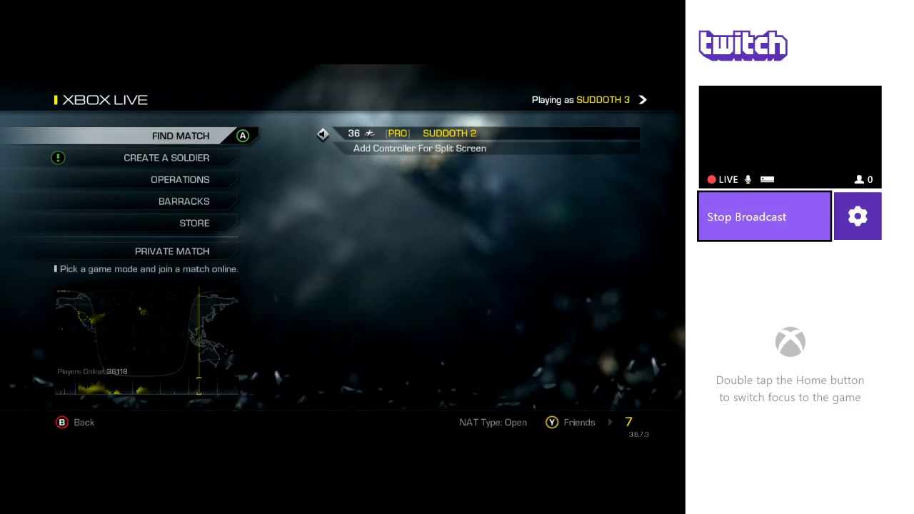
Go Home, briefly resume Call of Duty: Ghosts, then return Home to the Twitch tile
{"action": "key", "text": "super"}
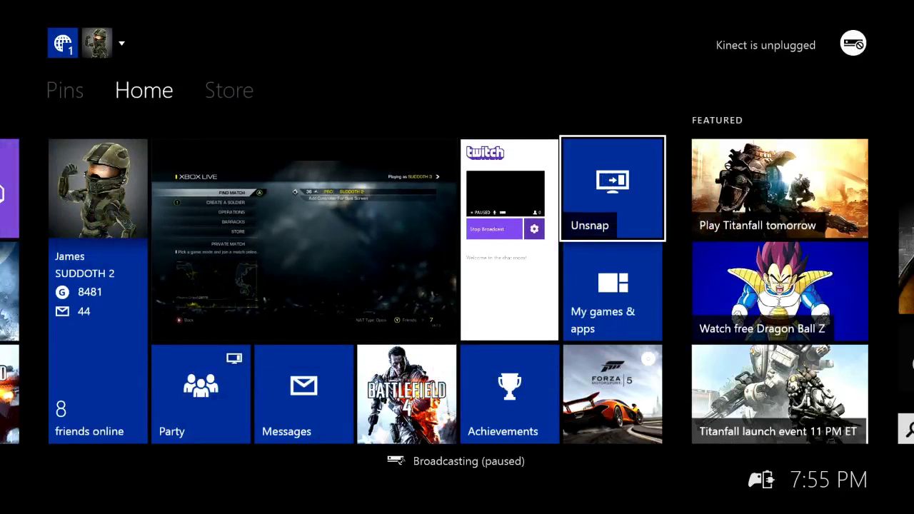
{"action": "key", "text": "Left"}
{"action": "key", "text": "Left"}
{"action": "key", "text": "Return"}
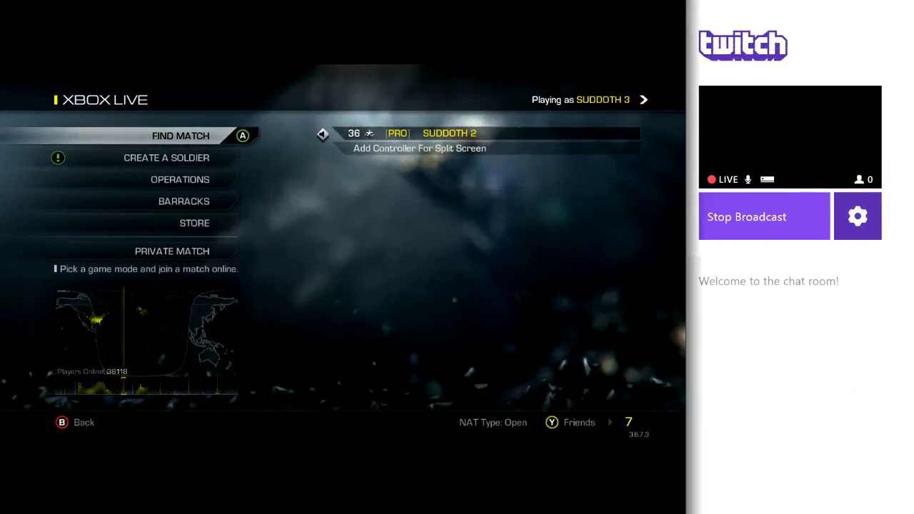
{"action": "key", "text": "Return"}
{"action": "key", "text": "Escape"}
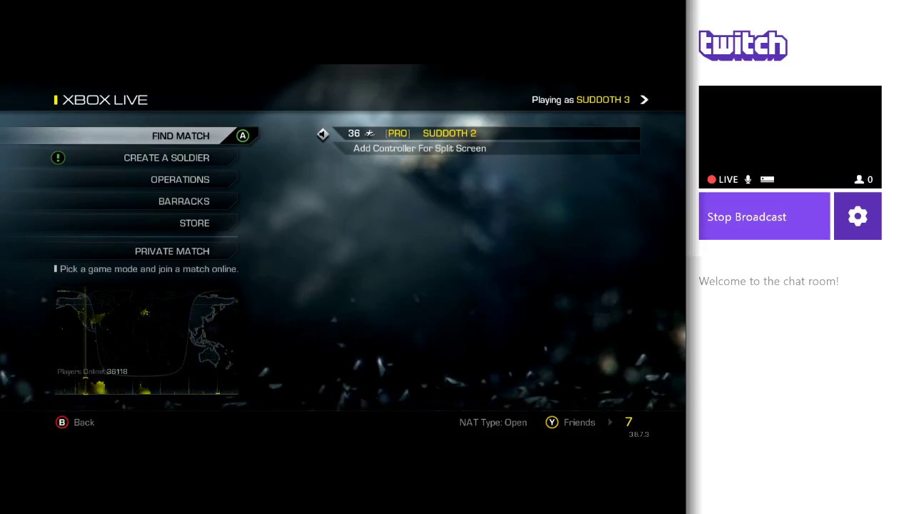
{"action": "key", "text": "super"}
{"action": "key", "text": "Right"}
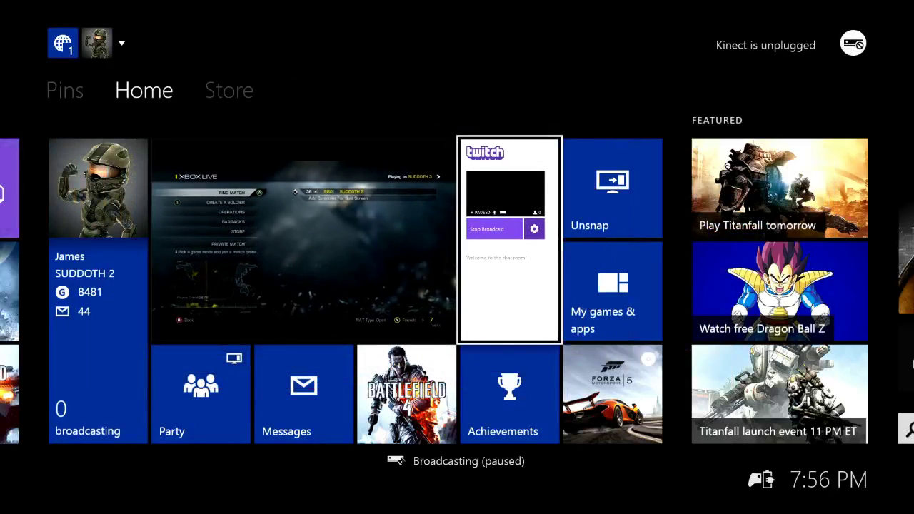
Unsnap the Twitch app on Home and resume Call of Duty: Ghosts full screen from its tile
{"action": "key", "text": "Right"}
{"action": "key", "text": "Return"}
{"action": "key", "text": "Left"}
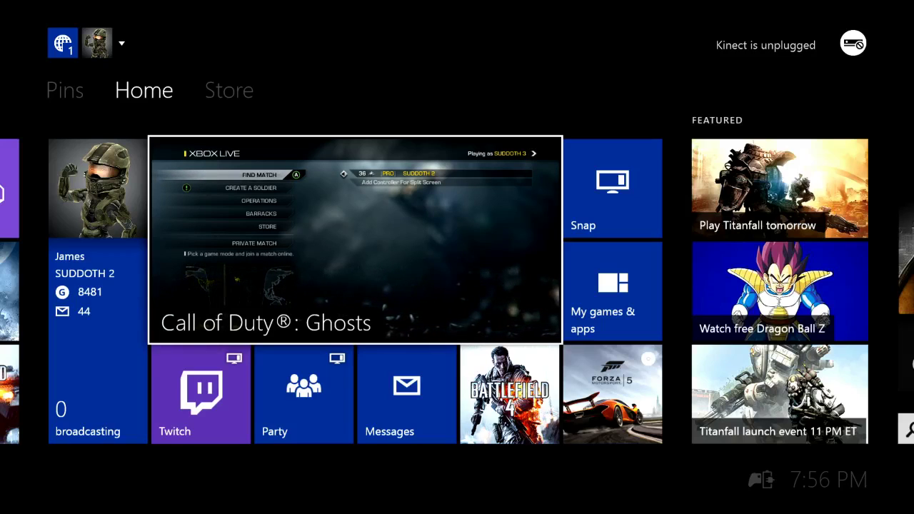
{"action": "key", "text": "Return"}
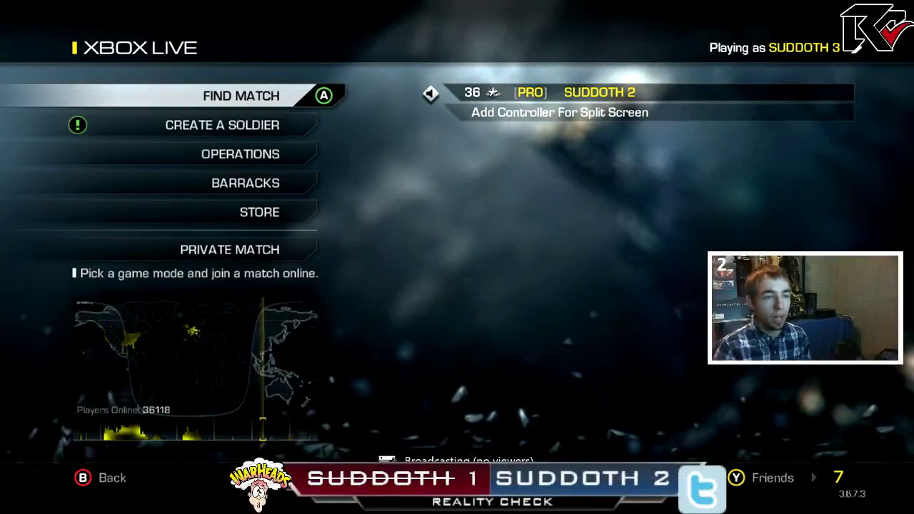
Look into Find Match and then Barracks in the Xbox Live menu, backing out of each
{"action": "key", "text": "Return"}
{"action": "key", "text": "Escape"}
{"action": "key", "text": "Down"}
{"action": "key", "text": "Down"}
{"action": "key", "text": "Down"}
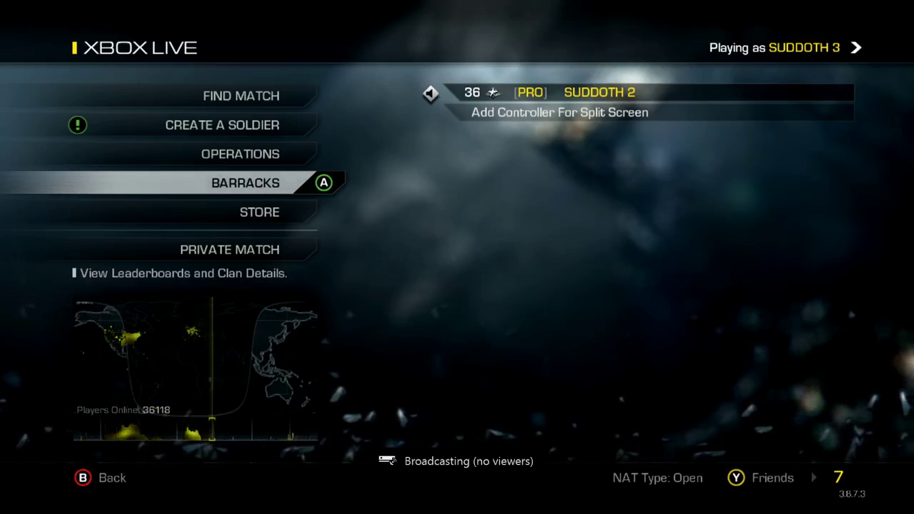
{"action": "key", "text": "Return"}
{"action": "key", "text": "Escape"}
{"action": "key", "text": "Down"}
{"action": "key", "text": "Down"}
Move up to Create a Soldier, then down to Operations and enter it
{"action": "key", "text": "Up"}
{"action": "key", "text": "Up"}
{"action": "key", "text": "Up"}
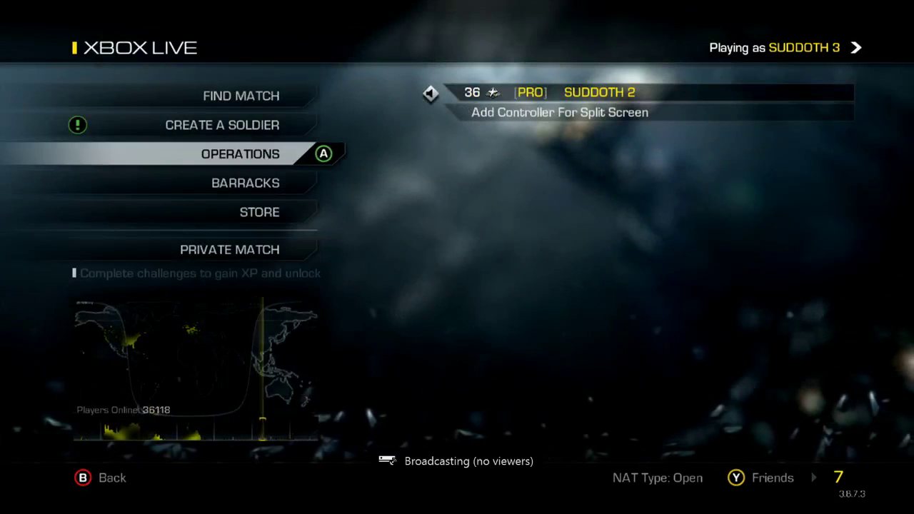
{"action": "key", "text": "Up"}
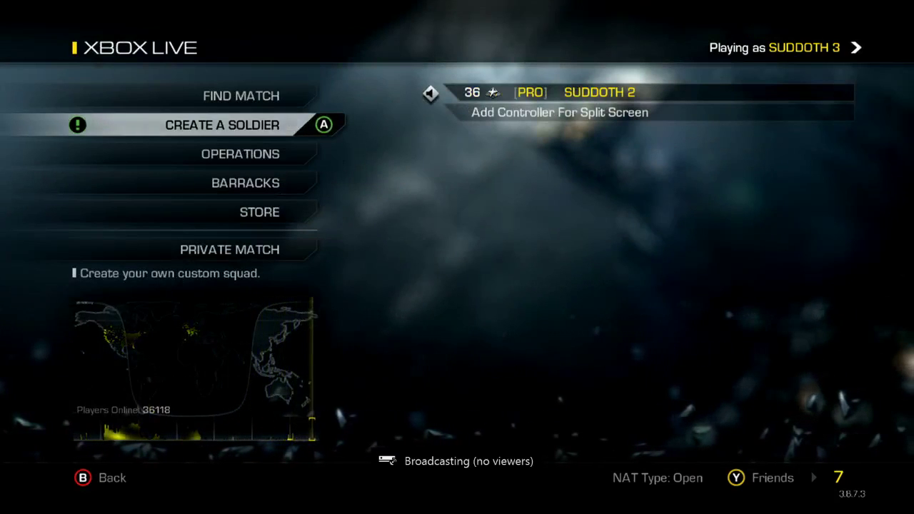
{"action": "key", "text": "Down"}
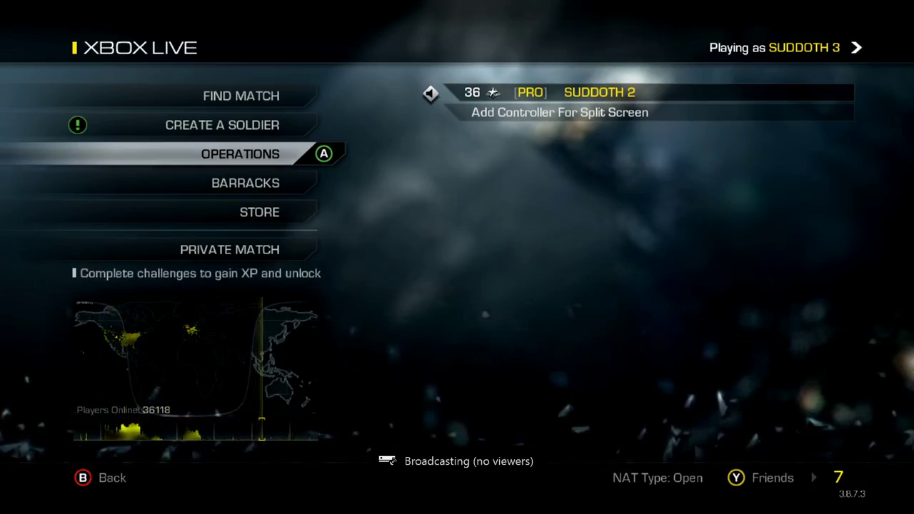
{"action": "key", "text": "Return"}
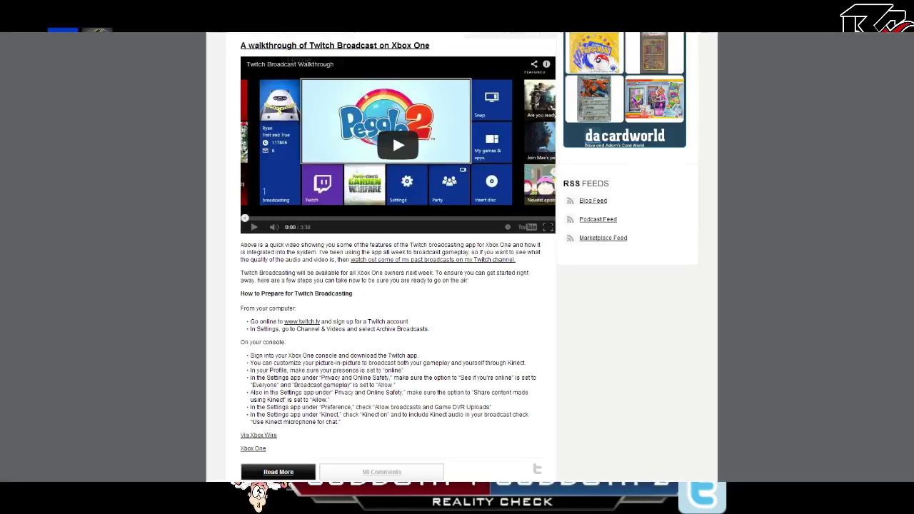
Scroll the blog post, briefly selecting the console preparation steps text, and return upward
{"action": "scroll", "coordinate": [380, 378], "scroll_direction": "down", "scroll_amount": 3}
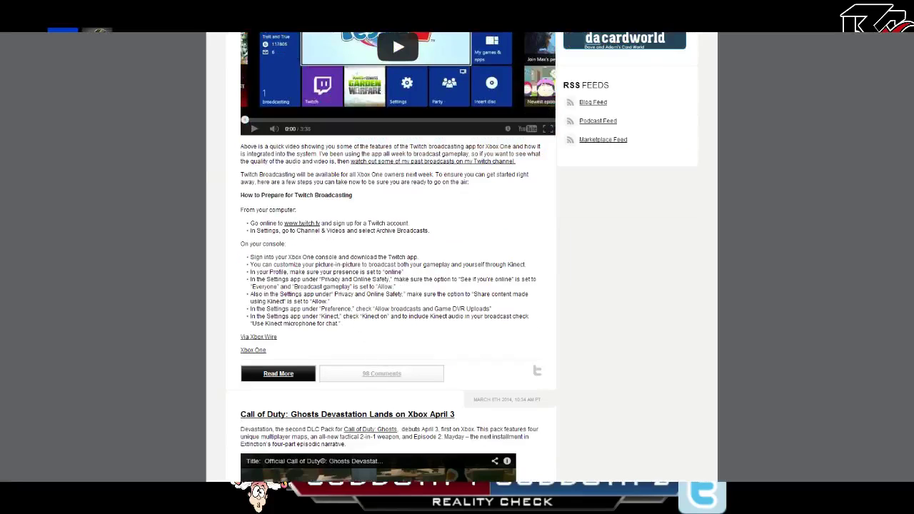
{"action": "scroll", "coordinate": [397, 257], "scroll_direction": "down", "scroll_amount": 2}
{"action": "left_click_drag", "start_coordinate": [341, 267], "coordinate": [246, 208]}
{"action": "left_click", "coordinate": [378, 288]}
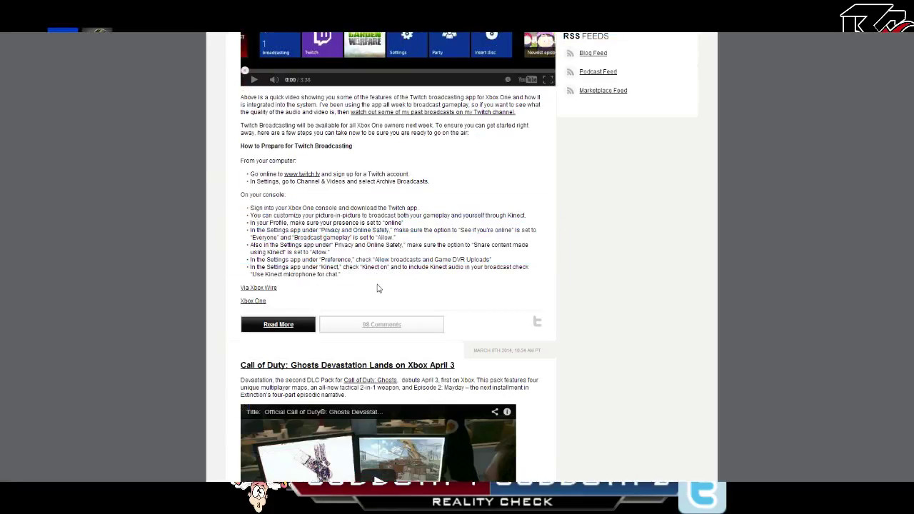
{"action": "scroll", "coordinate": [379, 283], "scroll_direction": "up", "scroll_amount": 3}
Open the Via Xbox Wire source article, scroll through it, then bring up the streaming software window
{"action": "left_click", "coordinate": [266, 386]}
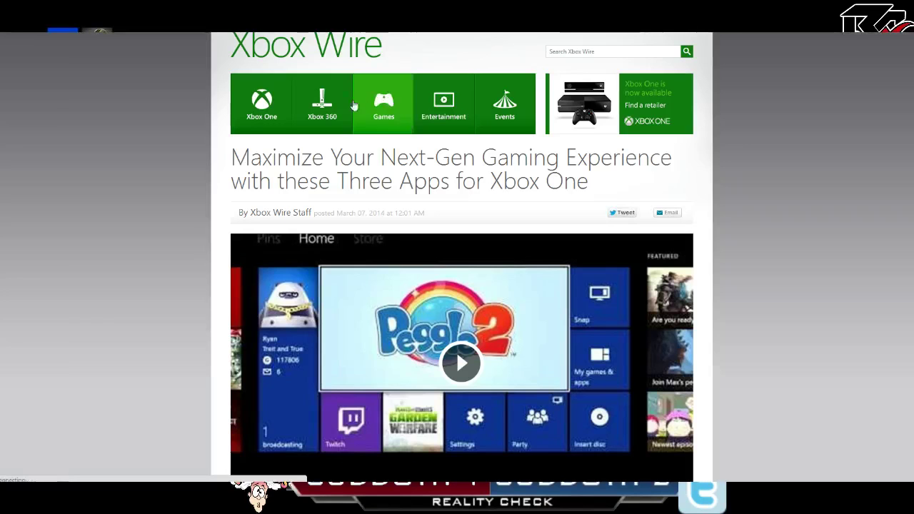
{"action": "scroll", "coordinate": [421, 179], "scroll_direction": "down", "scroll_amount": 6}
{"action": "scroll", "coordinate": [418, 197], "scroll_direction": "down", "scroll_amount": 4}
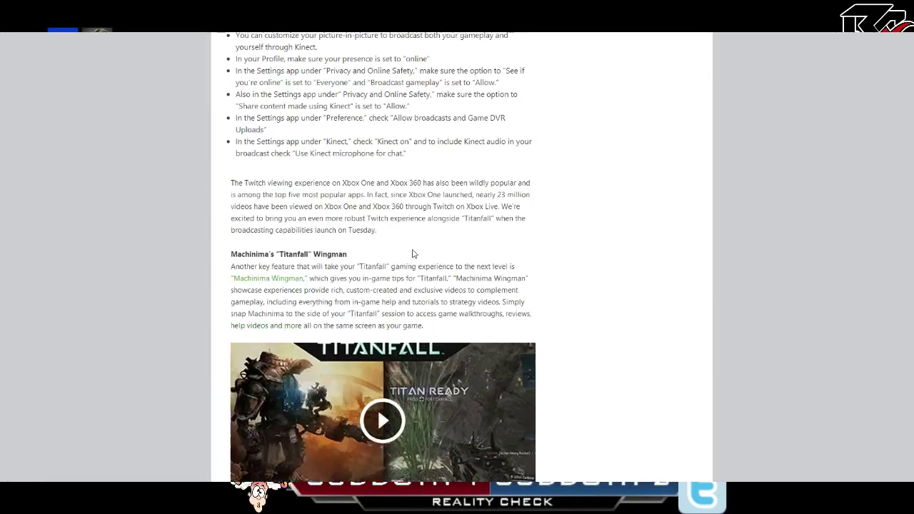
{"action": "scroll", "coordinate": [412, 253], "scroll_direction": "down", "scroll_amount": 5}
{"action": "scroll", "coordinate": [414, 252], "scroll_direction": "up", "scroll_amount": 15}
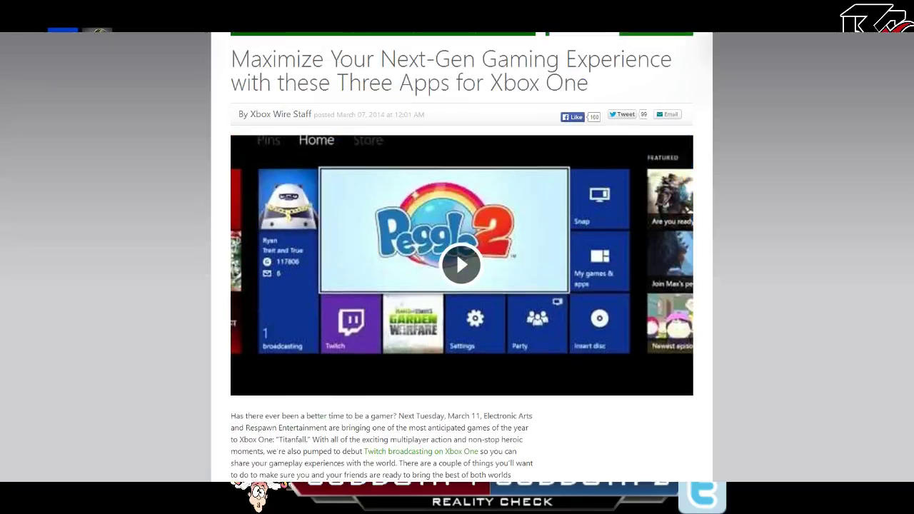
{"action": "key", "text": "alt+Tab"}
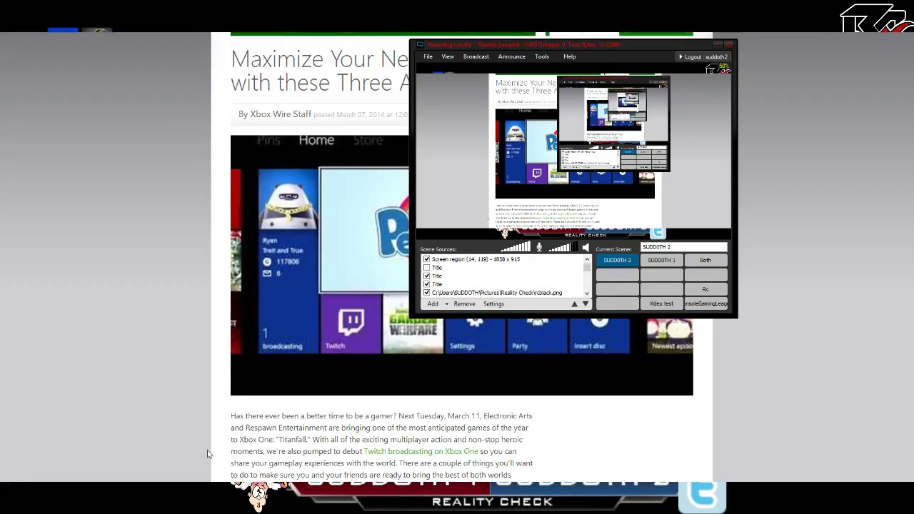